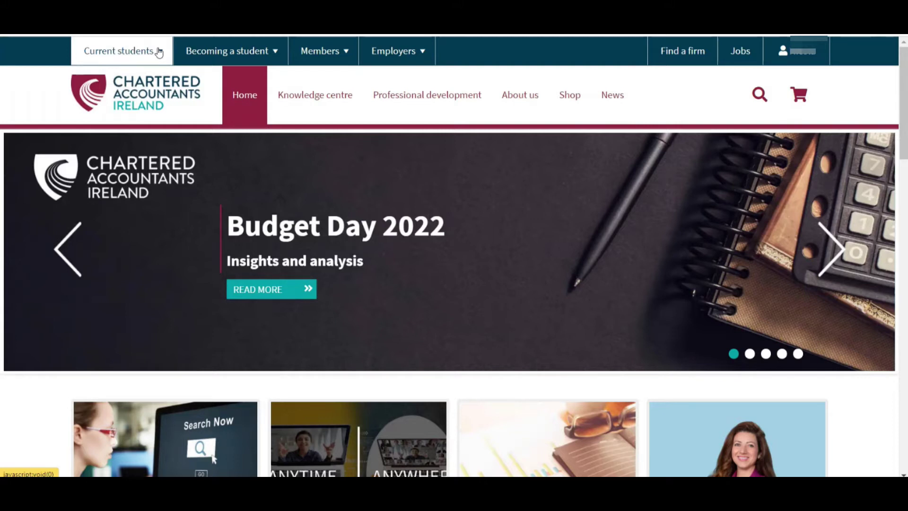
Go to Current students > E-assessment information and open the Practice Papers on E-Assessment card
click(158, 51)
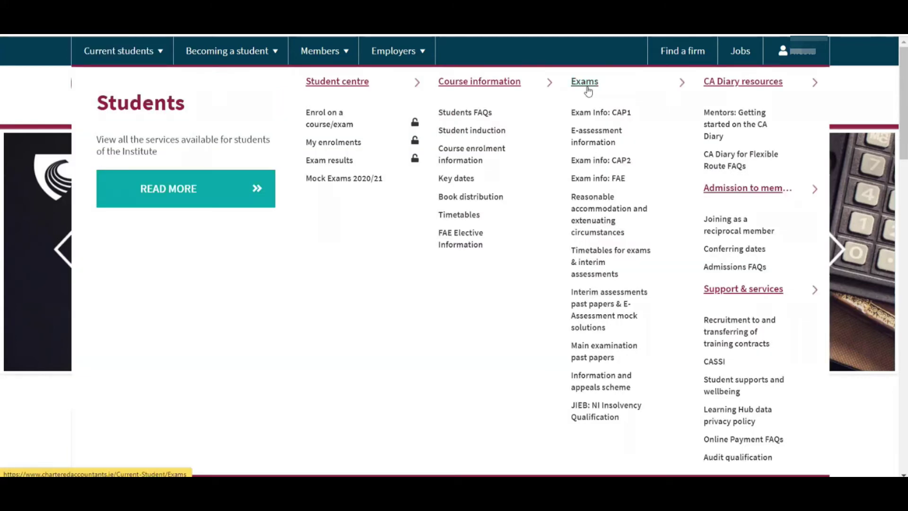
click(589, 137)
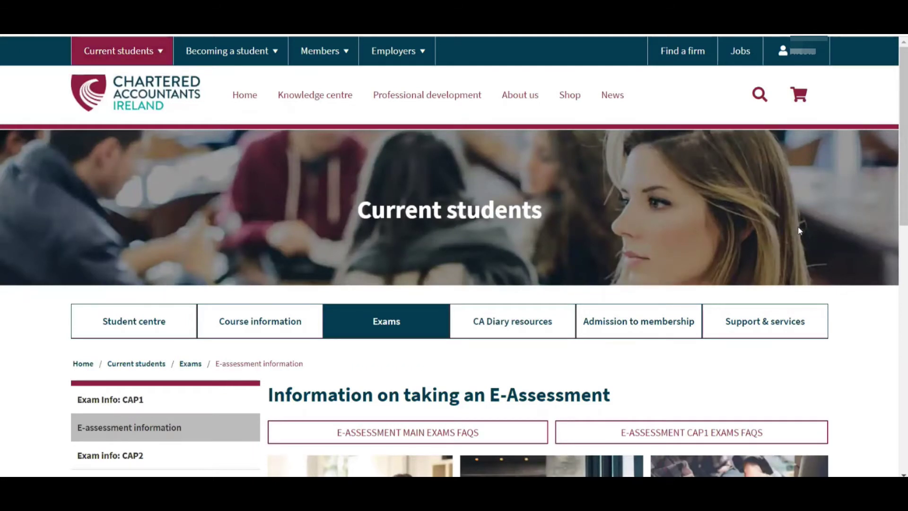
scroll(798, 231, down, 4)
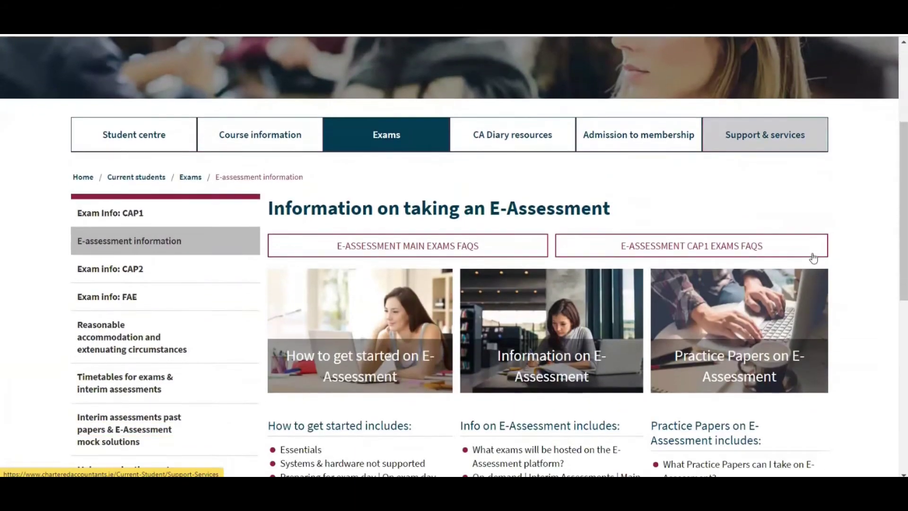
scroll(813, 258, down, 1)
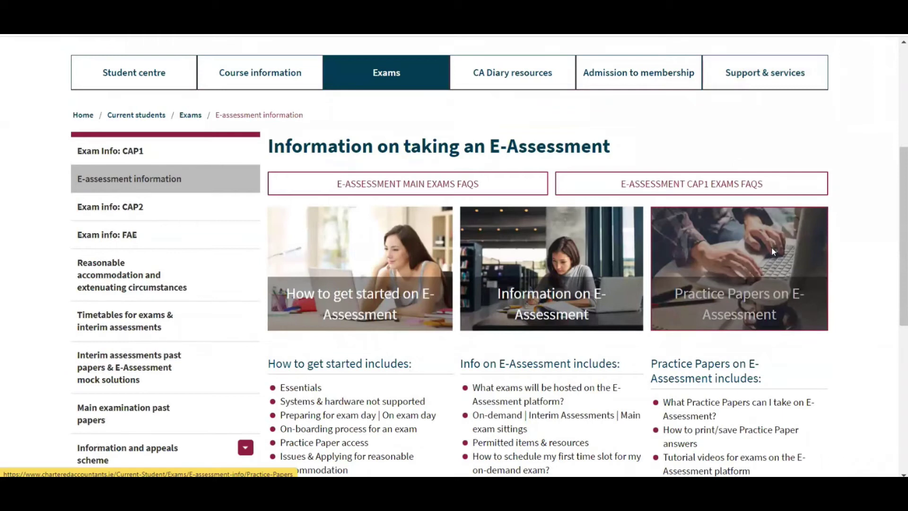
click(772, 251)
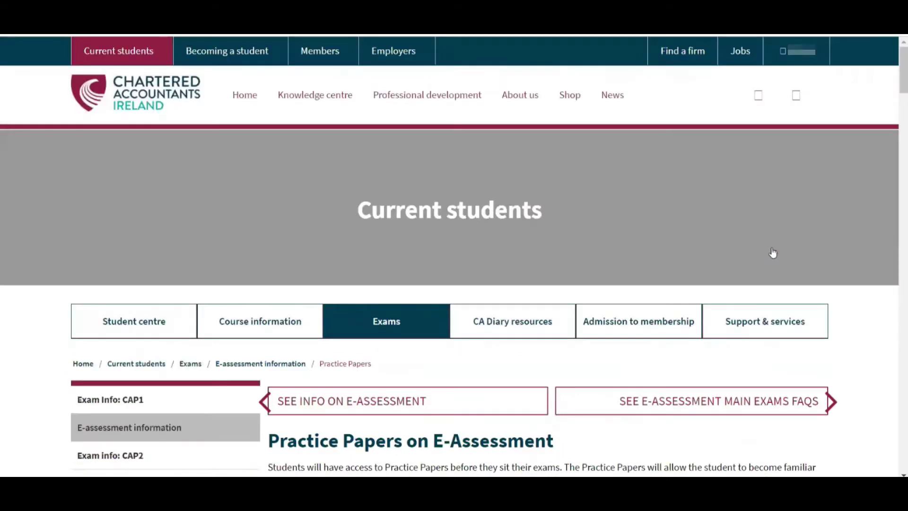
Scroll the Practice Papers page to the 'How do I access my Practice Papers?' instructions
scroll(772, 252, down, 9)
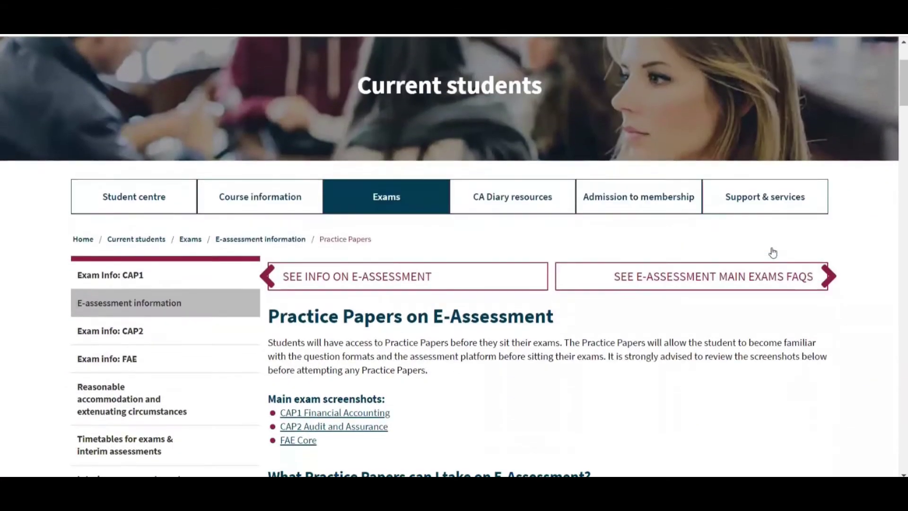
scroll(773, 252, down, 3)
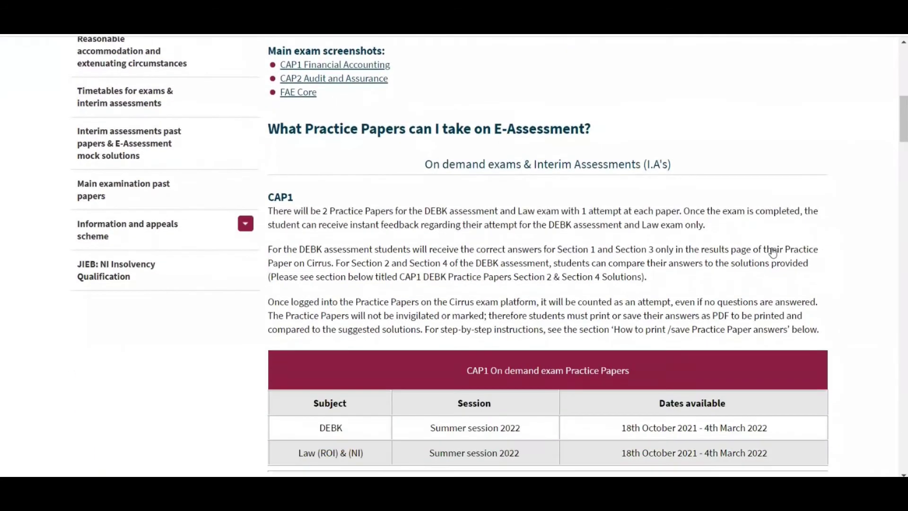
scroll(773, 252, down, 16)
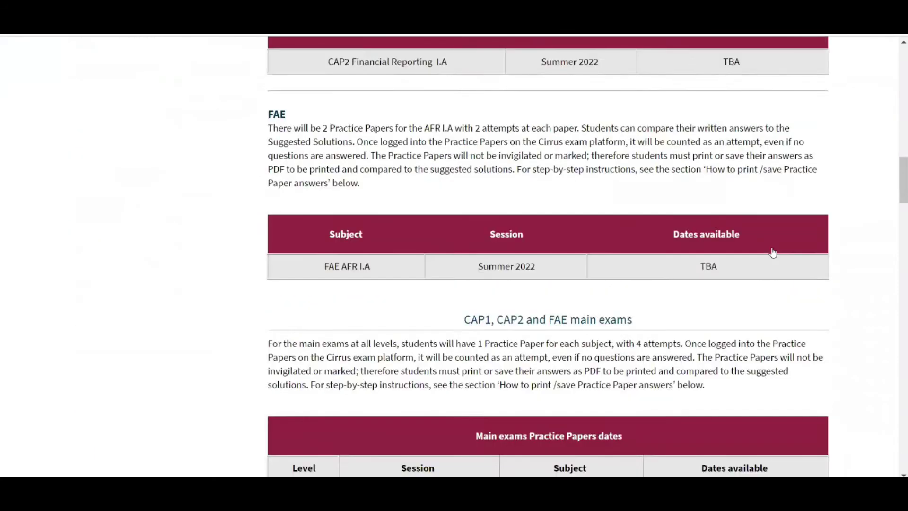
scroll(773, 252, down, 6)
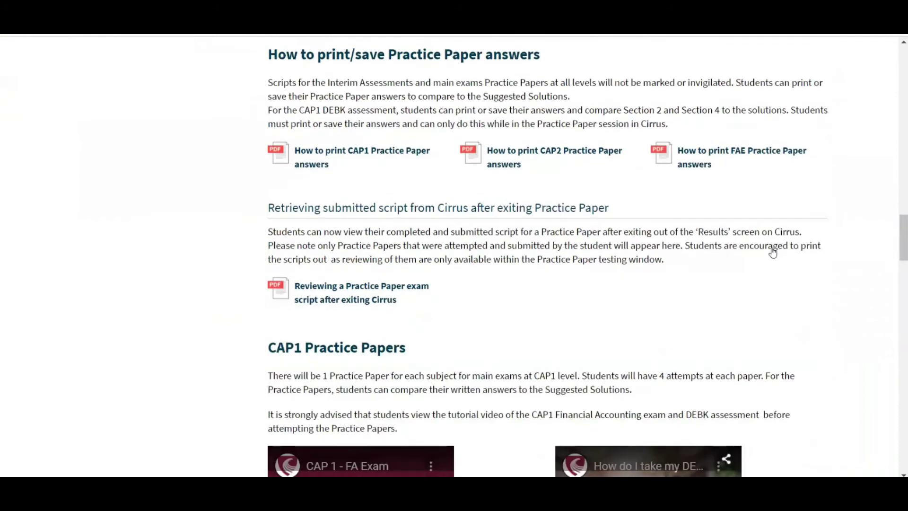
scroll(773, 252, down, 5)
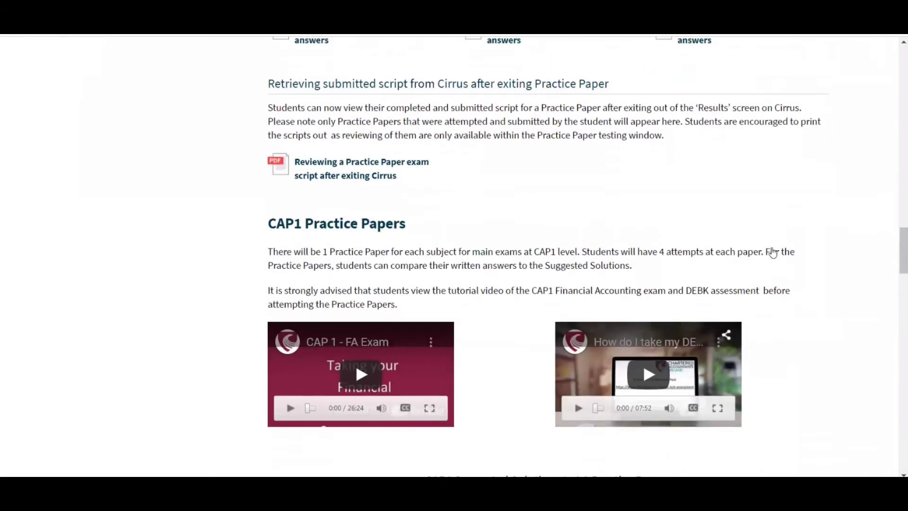
scroll(772, 252, down, 9)
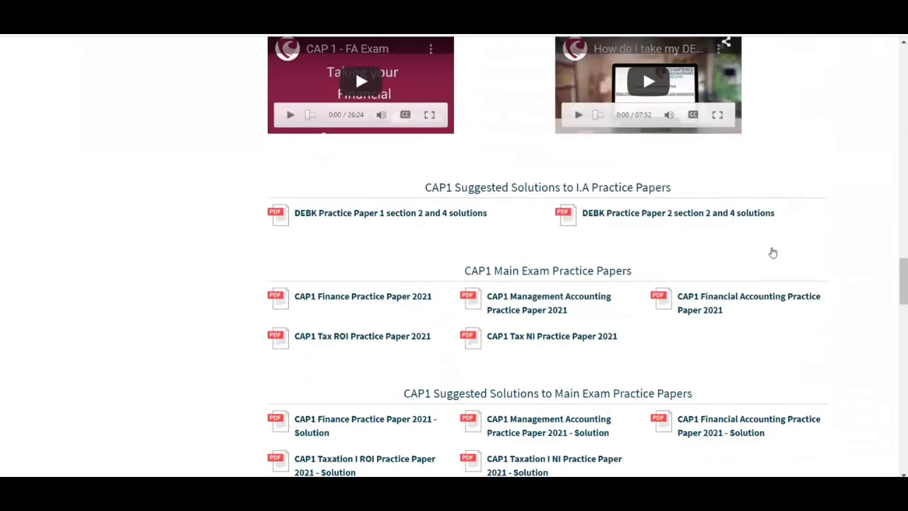
scroll(773, 252, down, 15)
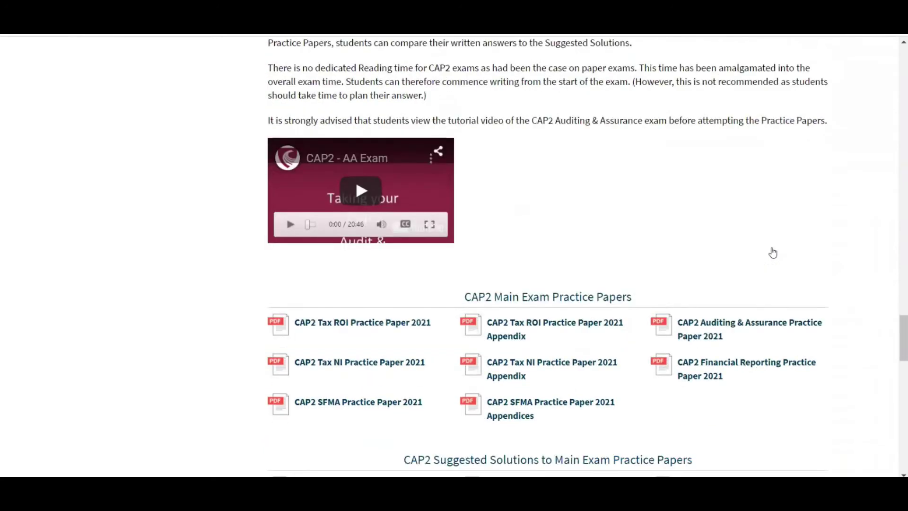
scroll(772, 252, down, 11)
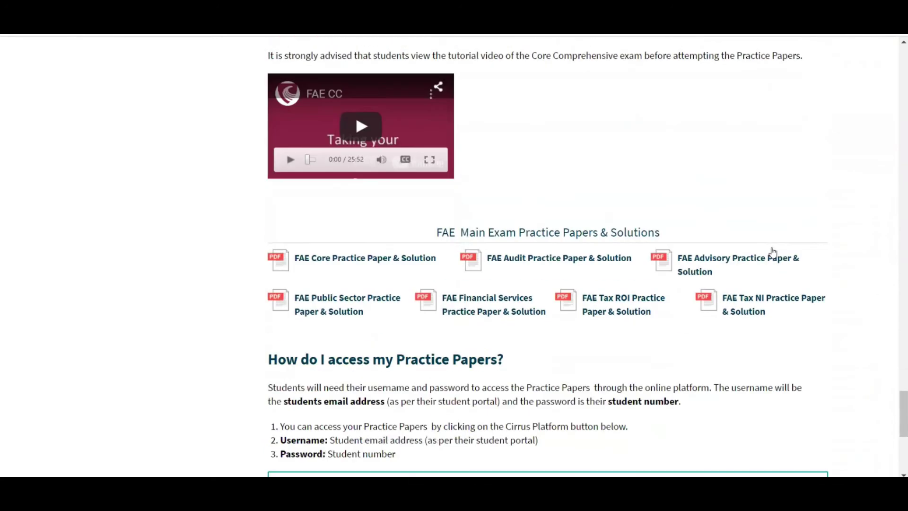
scroll(773, 252, up, 1)
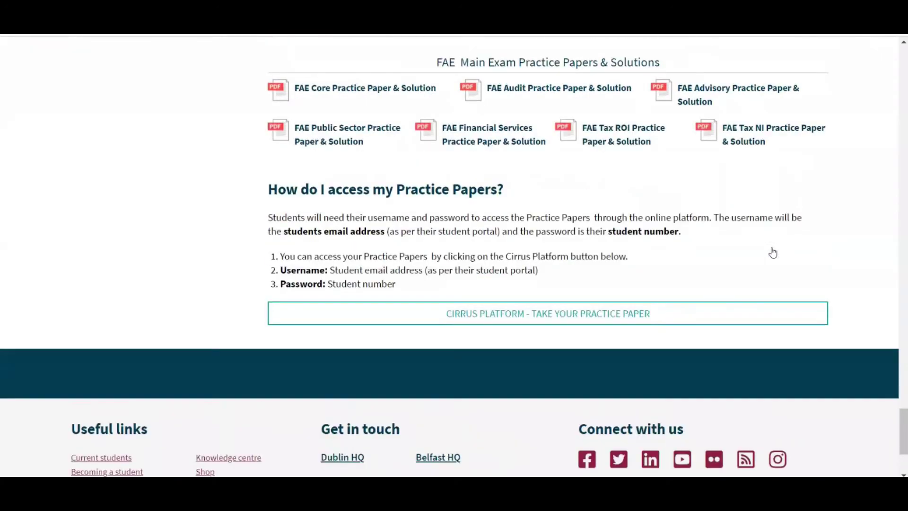
Sign in to Cirrus with the student username and password, then enter the Delivery area
click(586, 318)
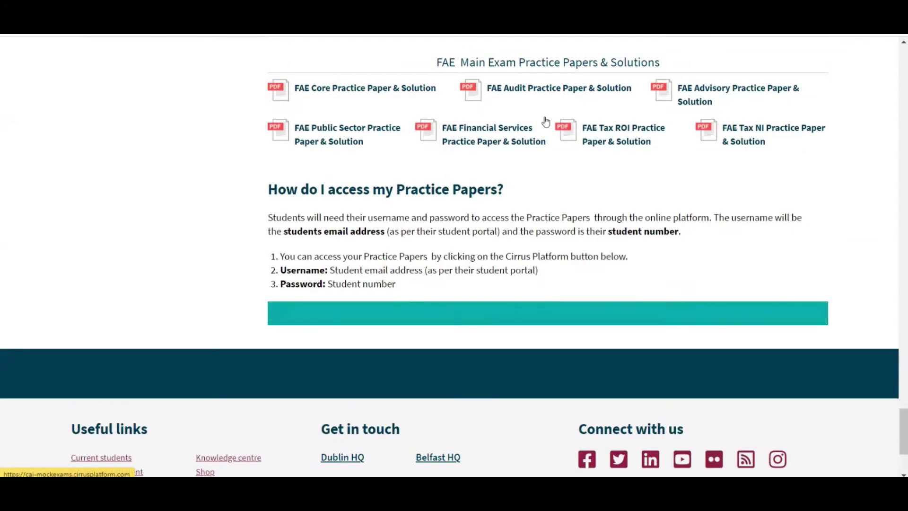
text(username)
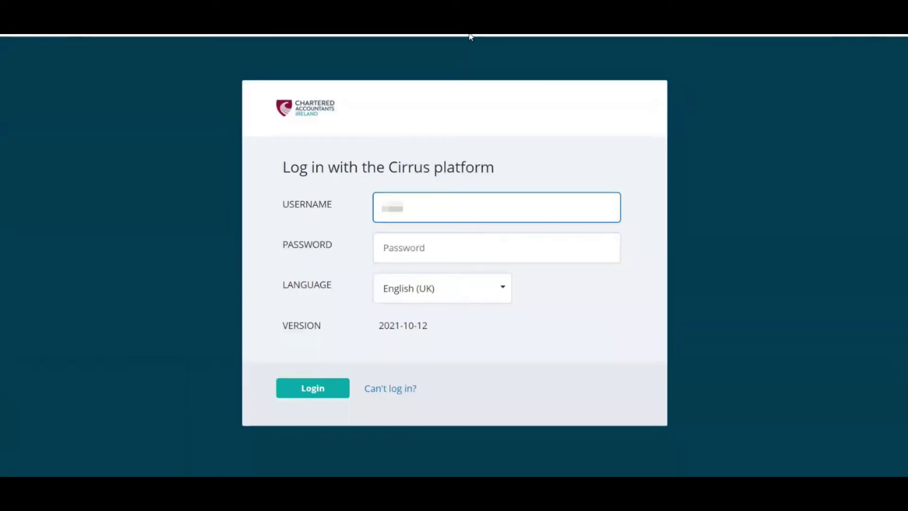
text(name)
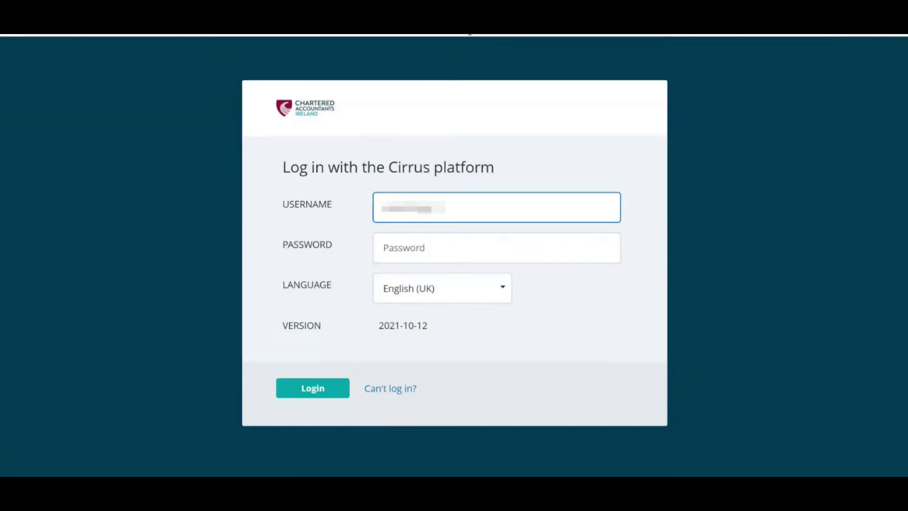
key(Tab)
text(xxxxxxxxxxx)
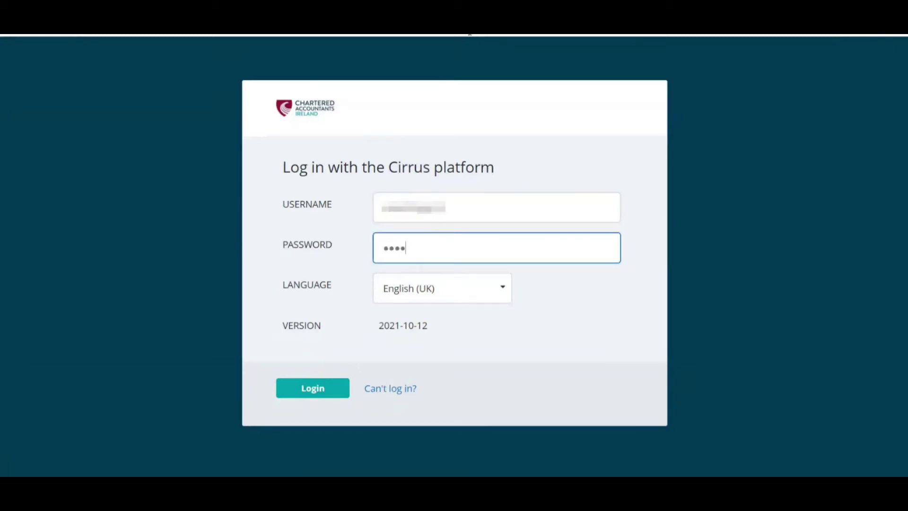
key(Return)
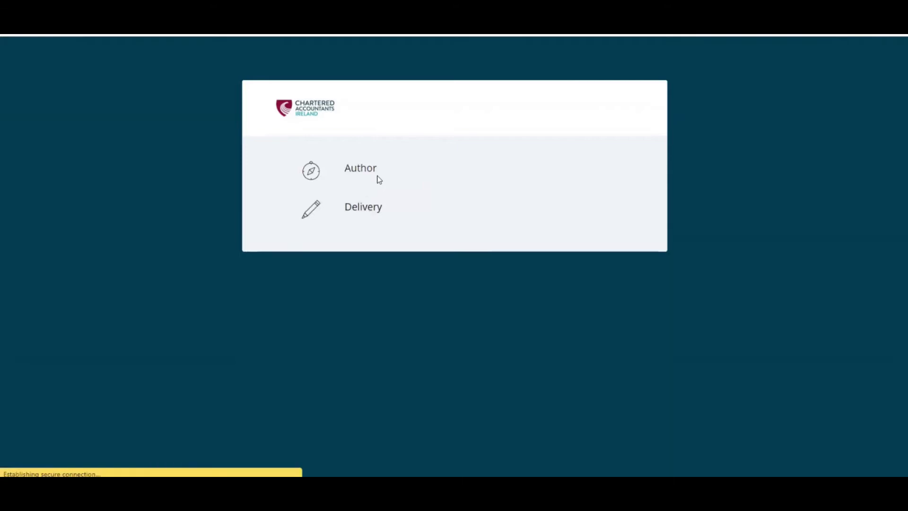
click(404, 176)
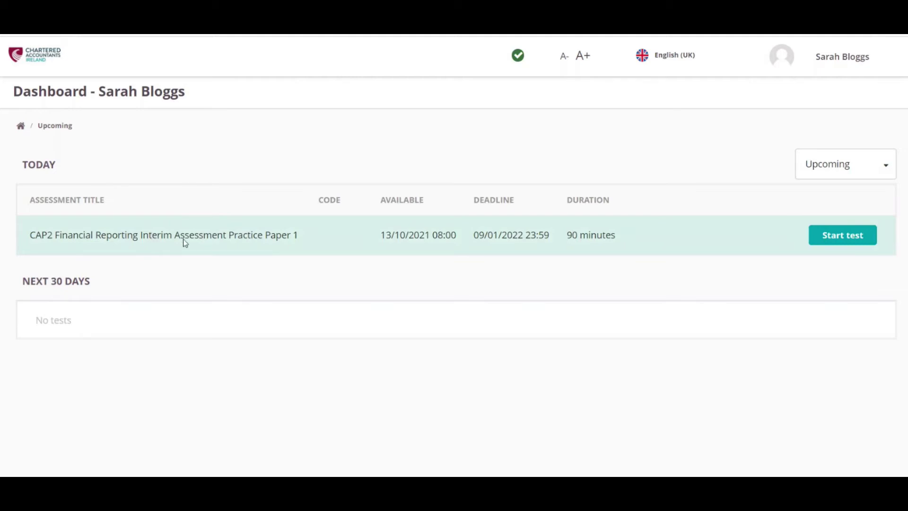
click(850, 240)
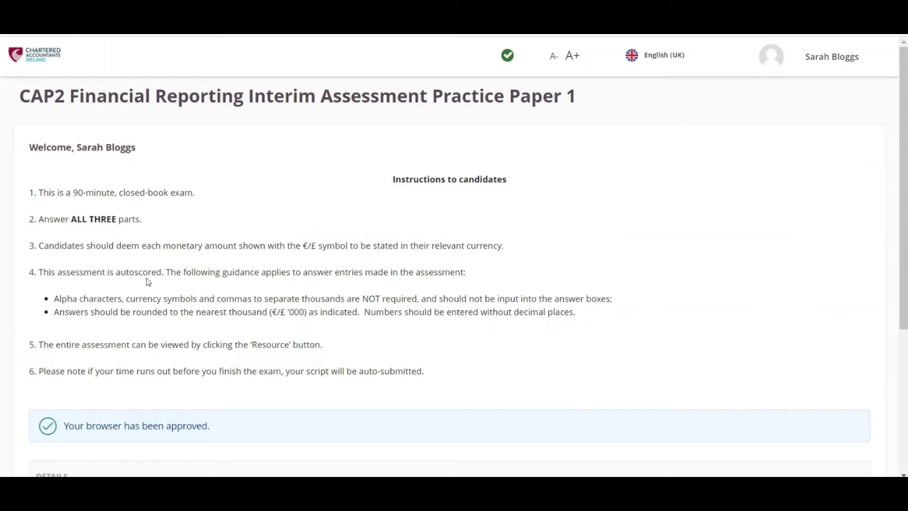
drag(76, 194, 116, 194)
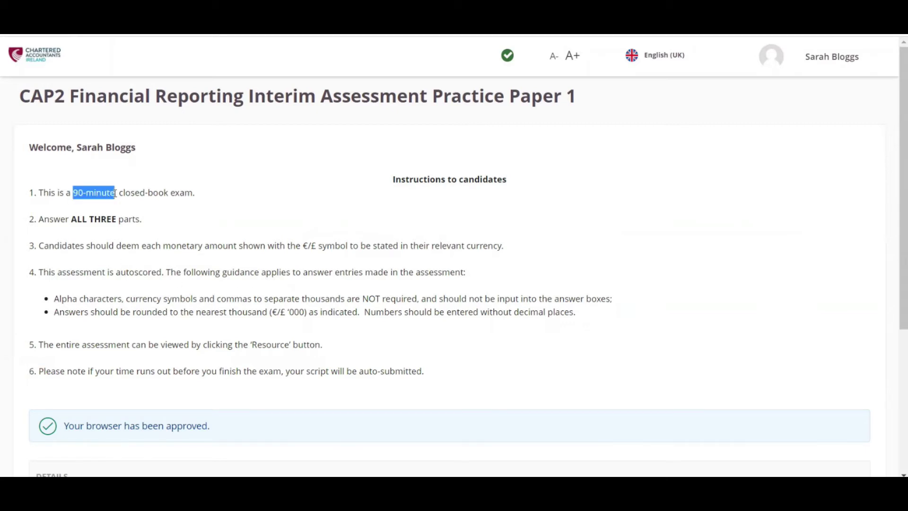
click(159, 224)
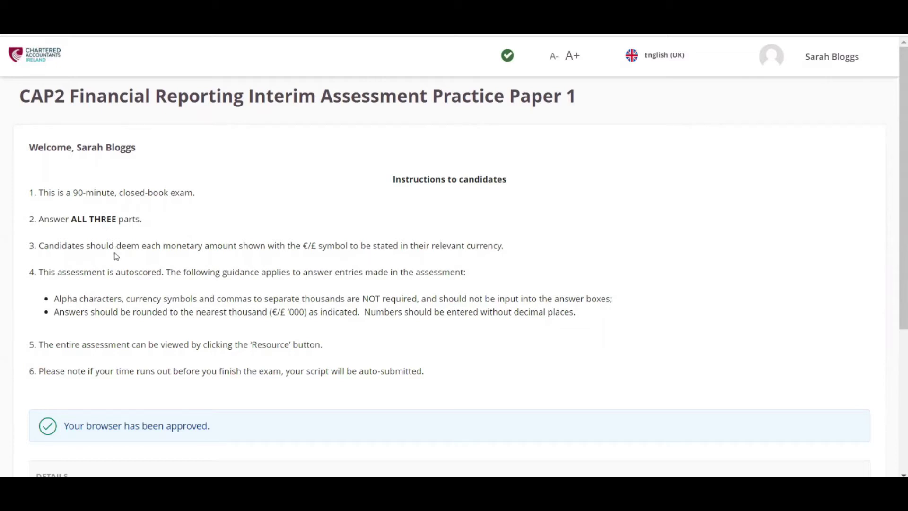
drag(116, 272, 163, 271)
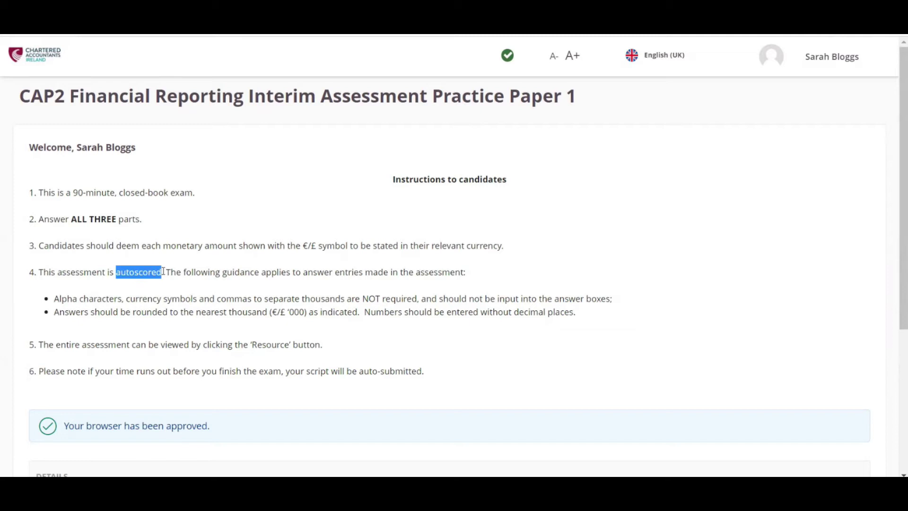
drag(57, 299, 485, 298)
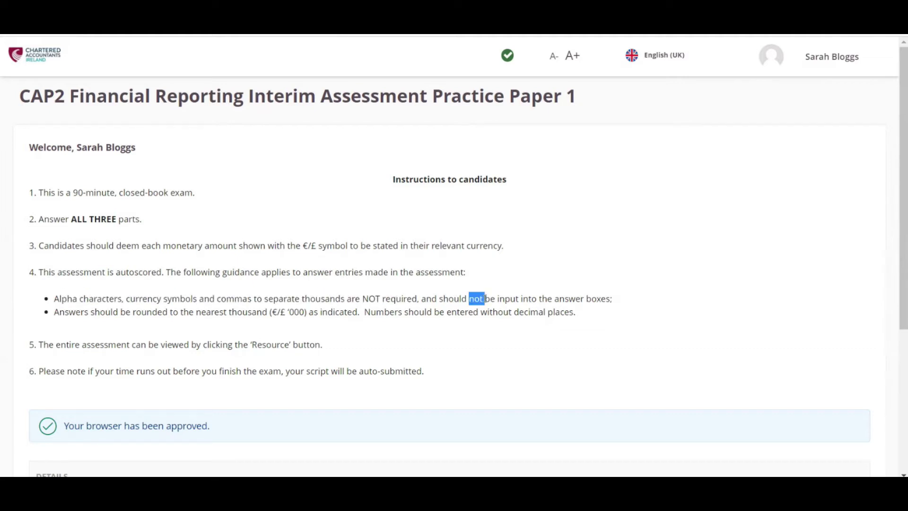
click(103, 322)
double_click(232, 312)
click(336, 327)
drag(482, 312, 512, 313)
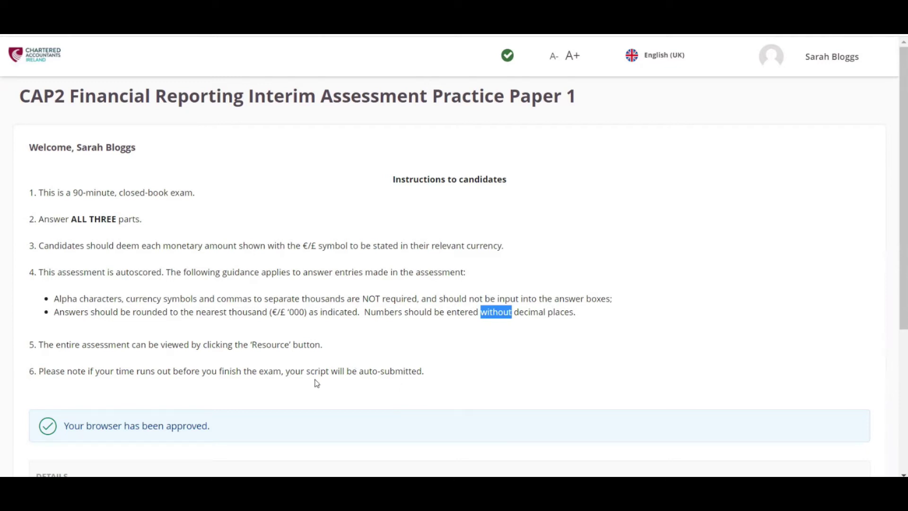
scroll(313, 383, down, 5)
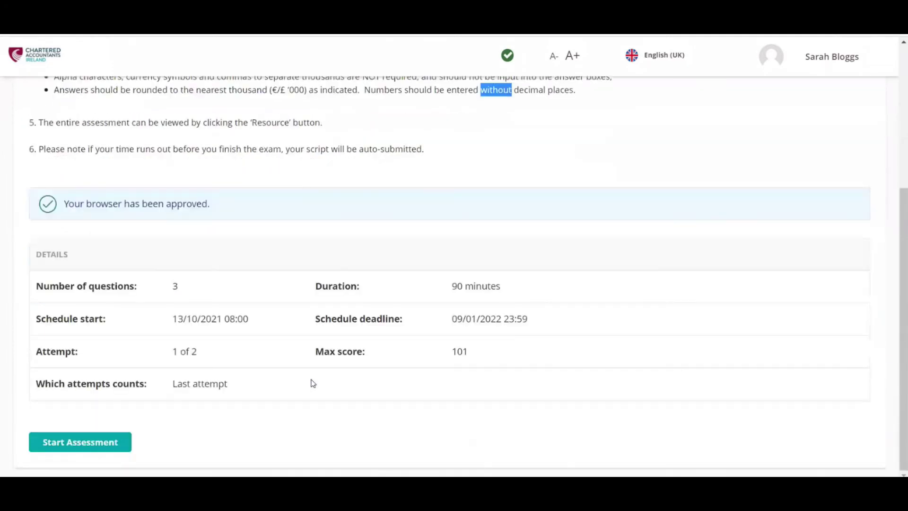
Start the practice assessment and highlight the Part One heading
click(112, 442)
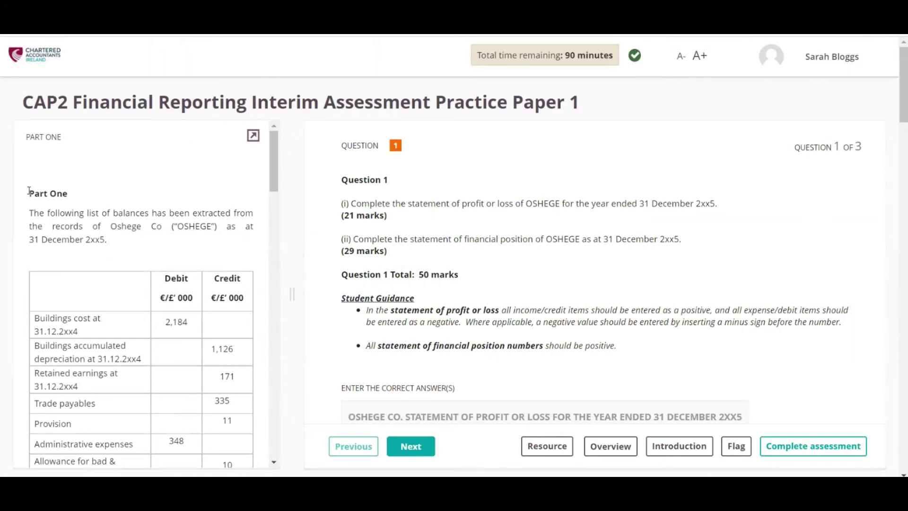
drag(29, 193, 70, 194)
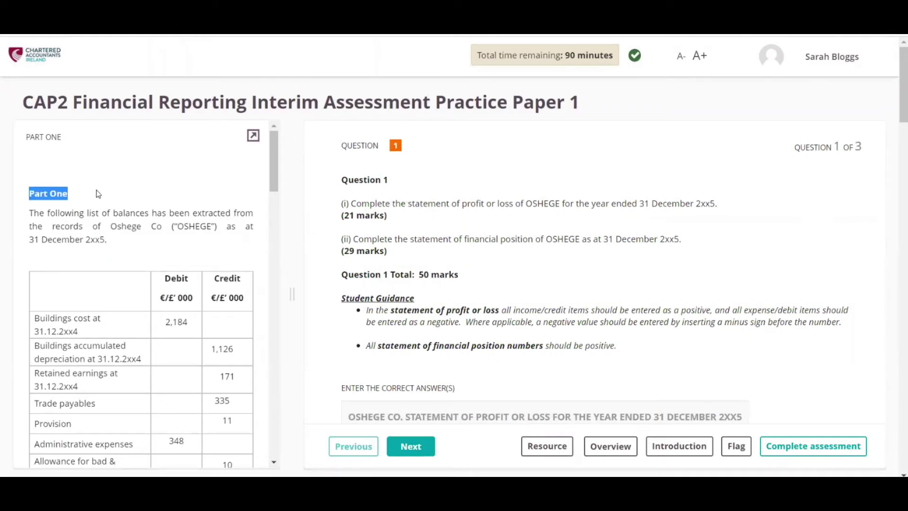
Highlight the Question 1 heading, widen the question pane, and float the Part One balances
drag(341, 181, 390, 183)
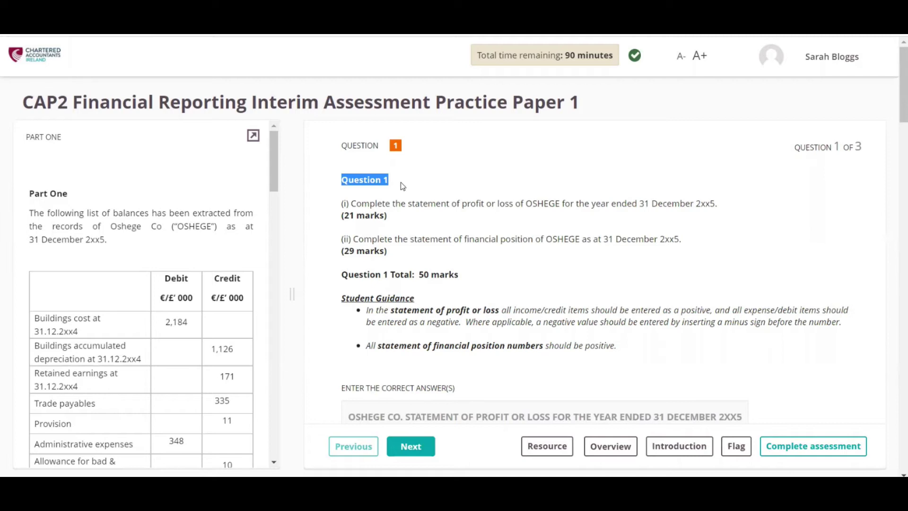
drag(292, 295, 266, 299)
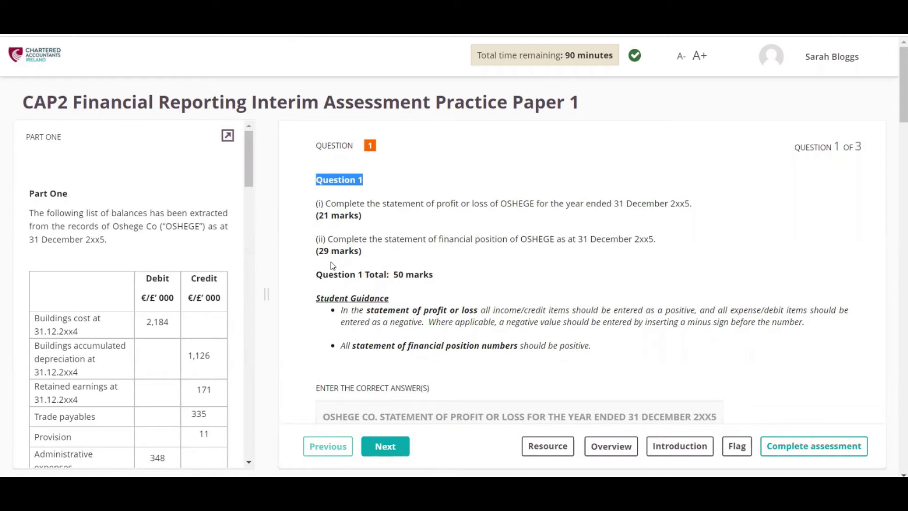
click(228, 136)
Move the floating Part One panel higher, make it taller, and reach the profit-or-loss answer boxes
drag(729, 192, 740, 89)
scroll(345, 261, down, 1)
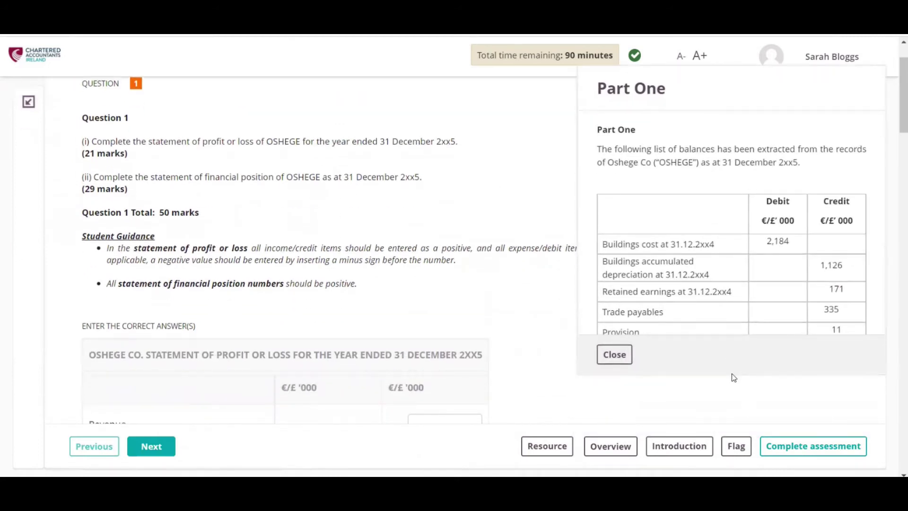
drag(729, 376, 729, 428)
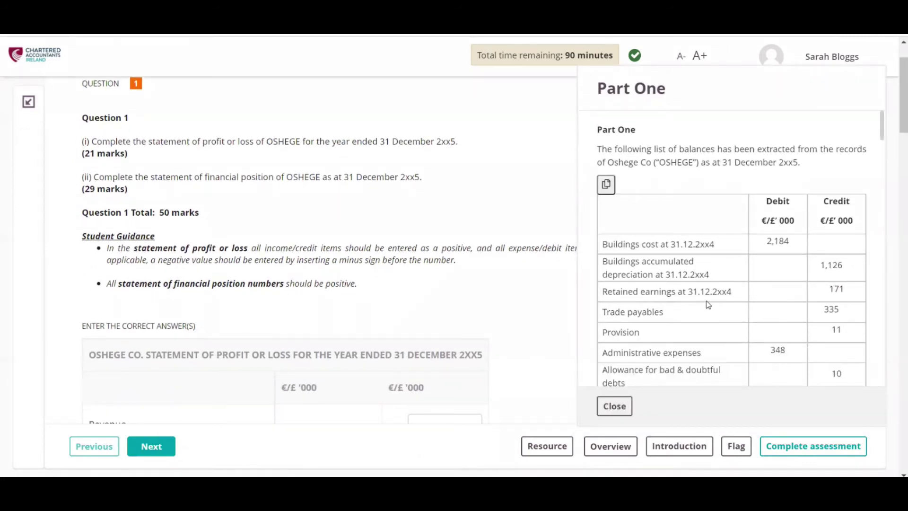
scroll(708, 304, down, 7)
scroll(707, 306, down, 2)
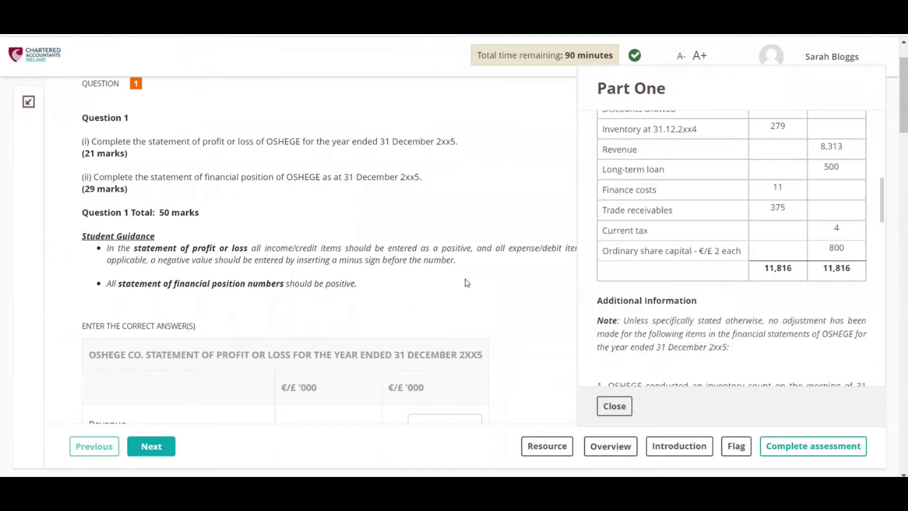
scroll(436, 309, down, 6)
scroll(436, 308, down, 5)
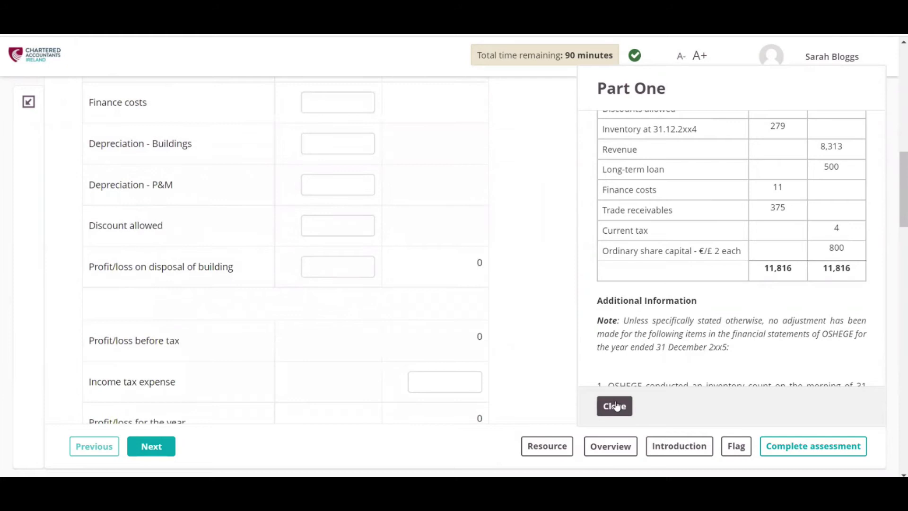
Close the floating Part One panel to re-dock the balances and return to the page top
click(616, 404)
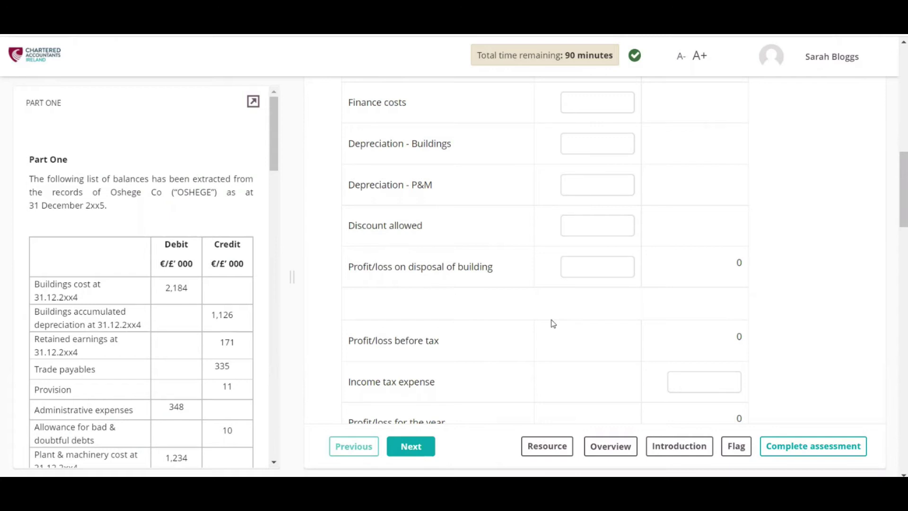
scroll(676, 142, up, 10)
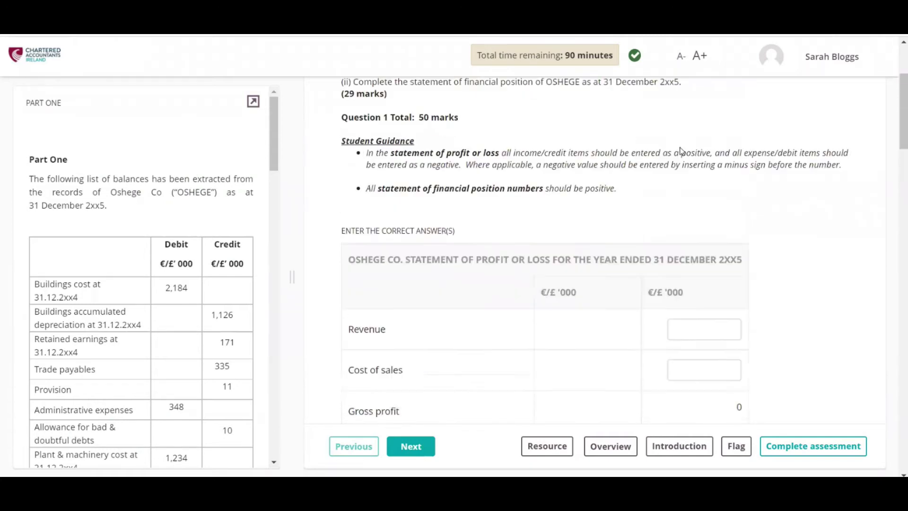
scroll(679, 150, up, 3)
Enlarge the page text two steps with A+, then shrink it back to normal with A-
click(700, 62)
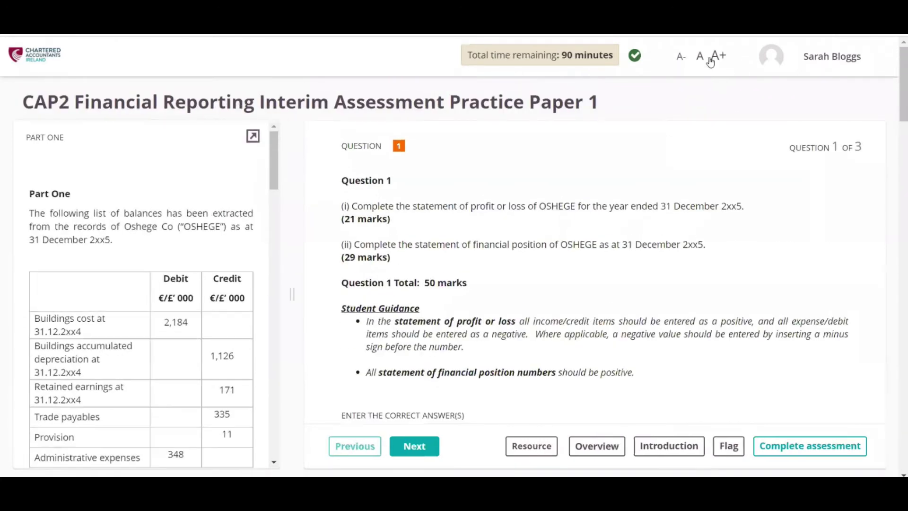
click(717, 56)
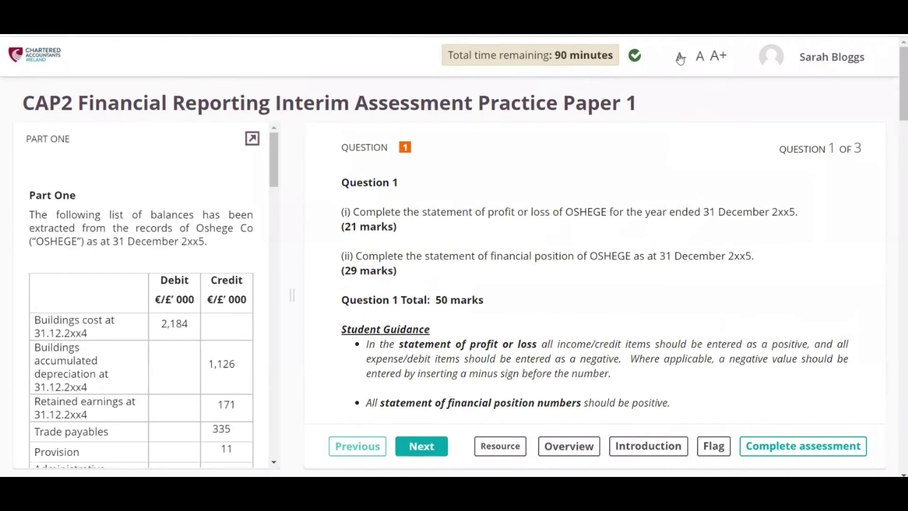
click(679, 57)
click(679, 57)
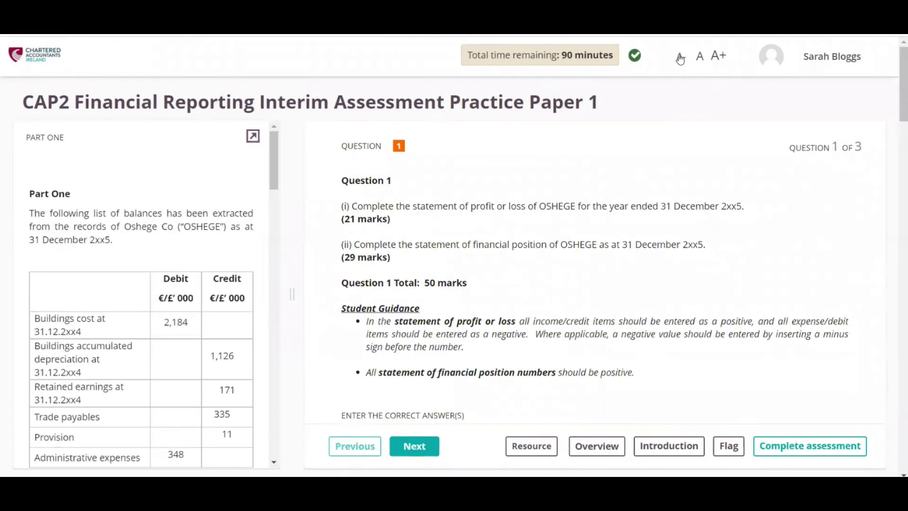
click(680, 57)
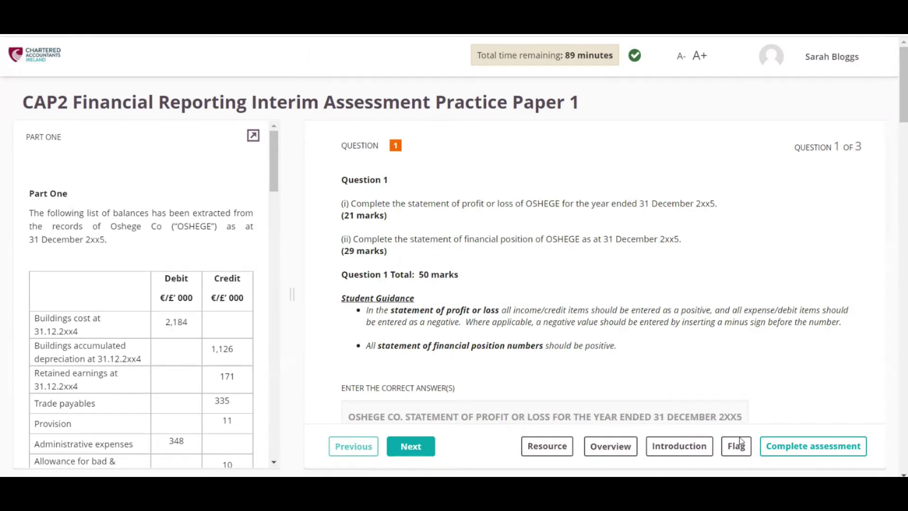
Flag Question 1 for later review
click(741, 453)
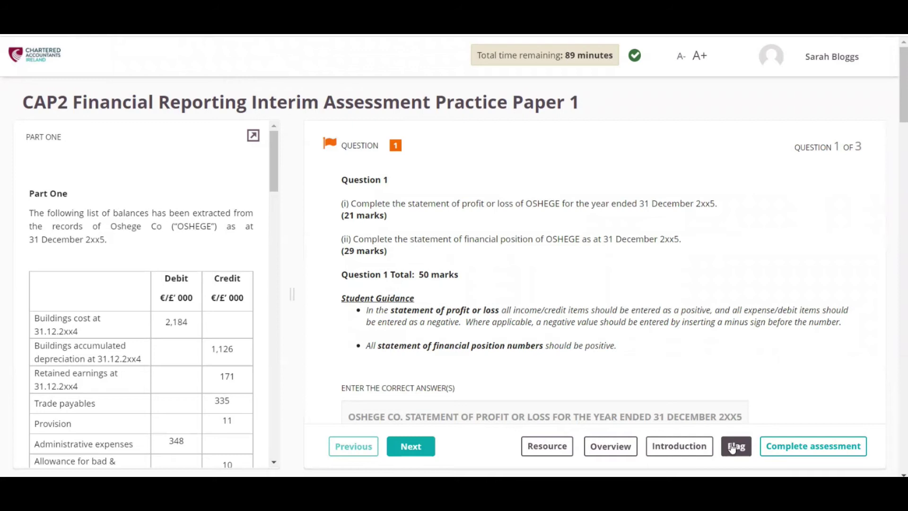
Jump to Question 3 from the Question overview and open the 6-page assessment resource document
click(619, 448)
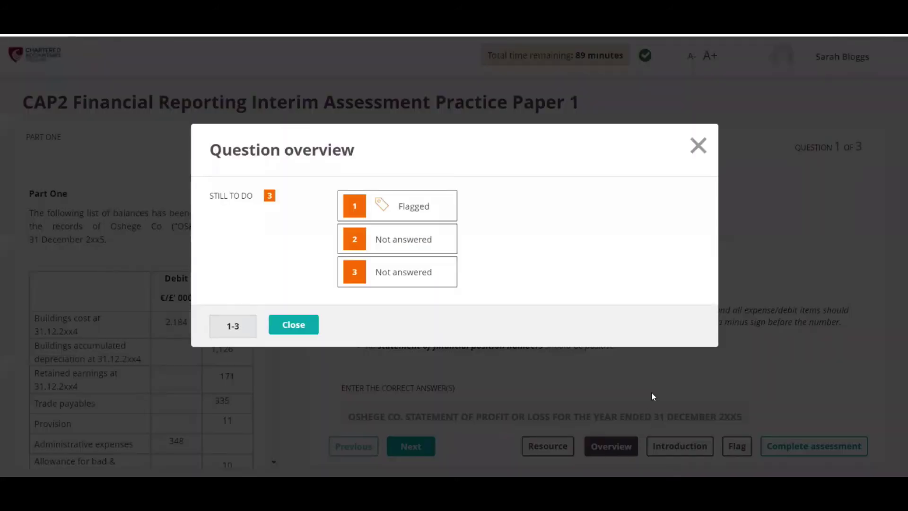
click(416, 272)
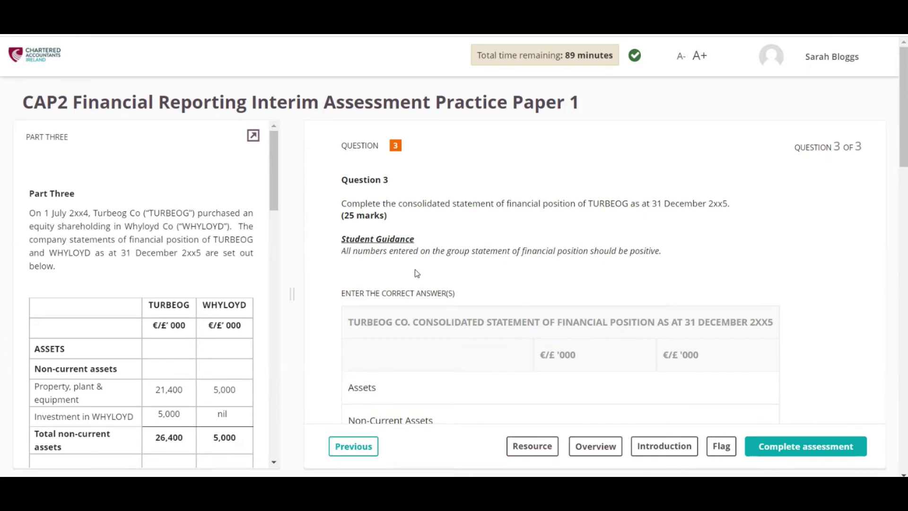
click(550, 449)
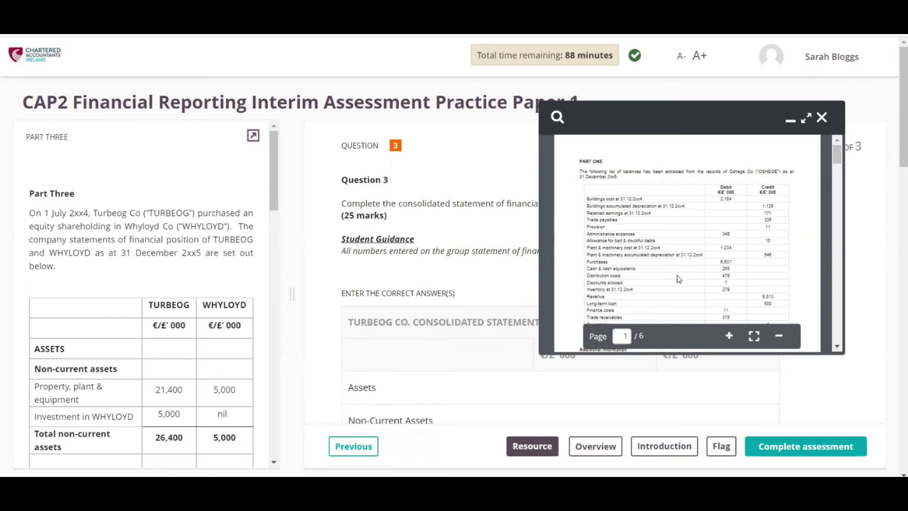
Return to Question 1 and minimise the resource document viewer so the question is fully visible
click(372, 451)
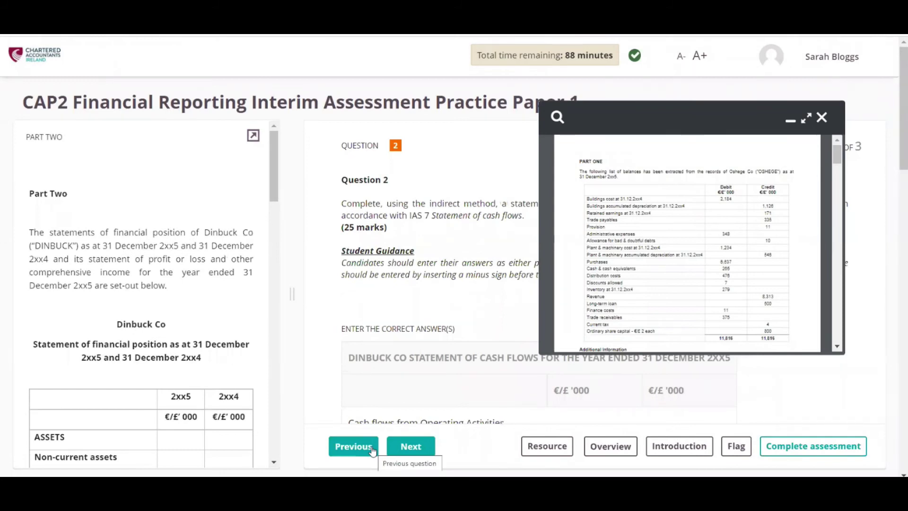
click(372, 450)
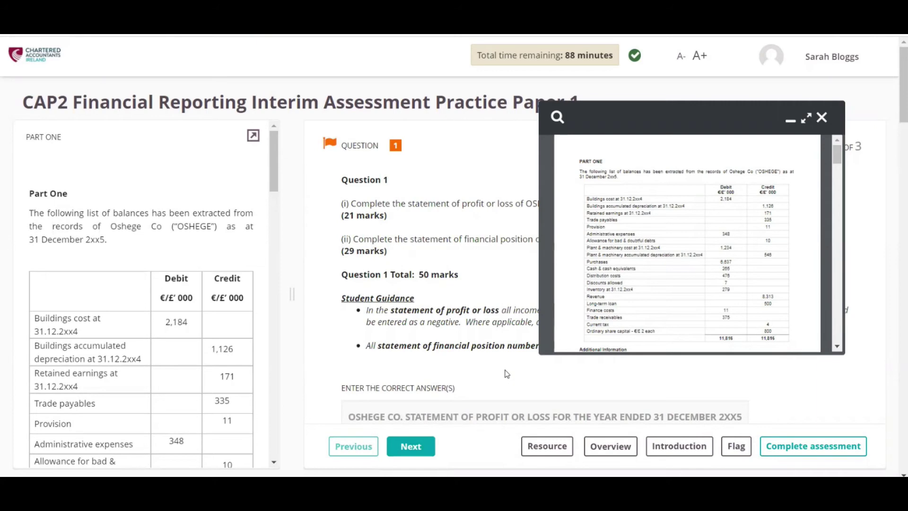
click(806, 120)
scroll(704, 236, down, 3)
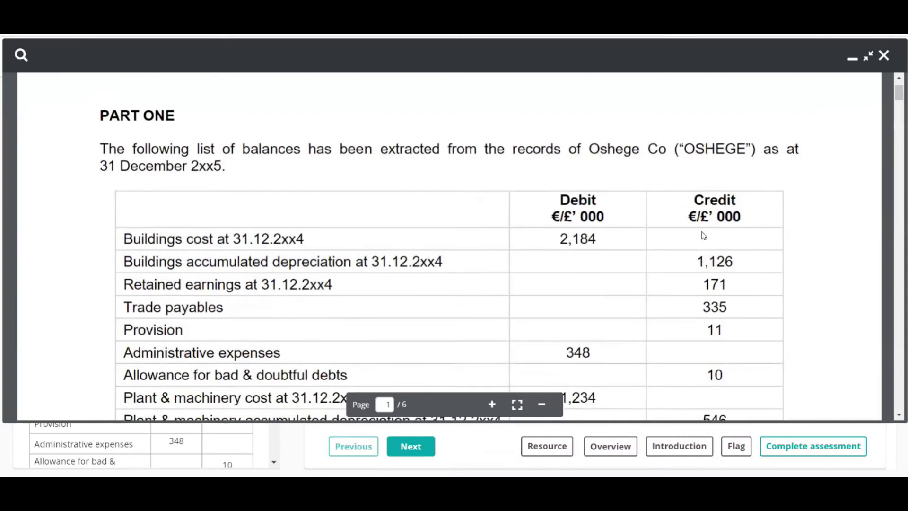
scroll(703, 237, down, 7)
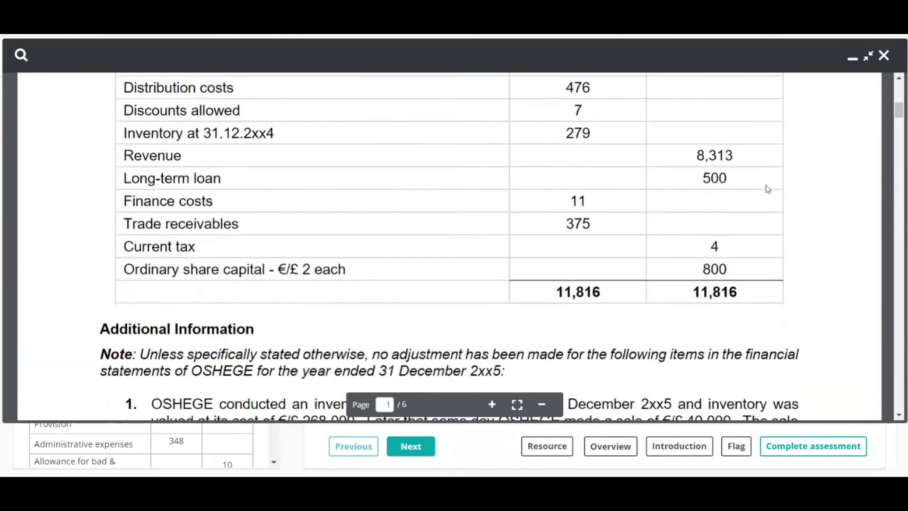
click(868, 56)
click(790, 122)
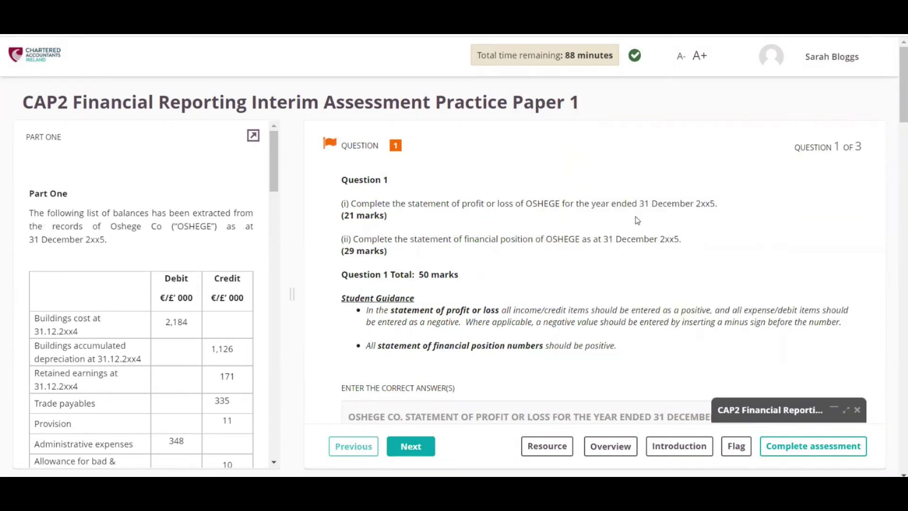
Enter Revenue 8313 and Cost of sales -6680 so gross profit shows 1633
scroll(612, 277, down, 6)
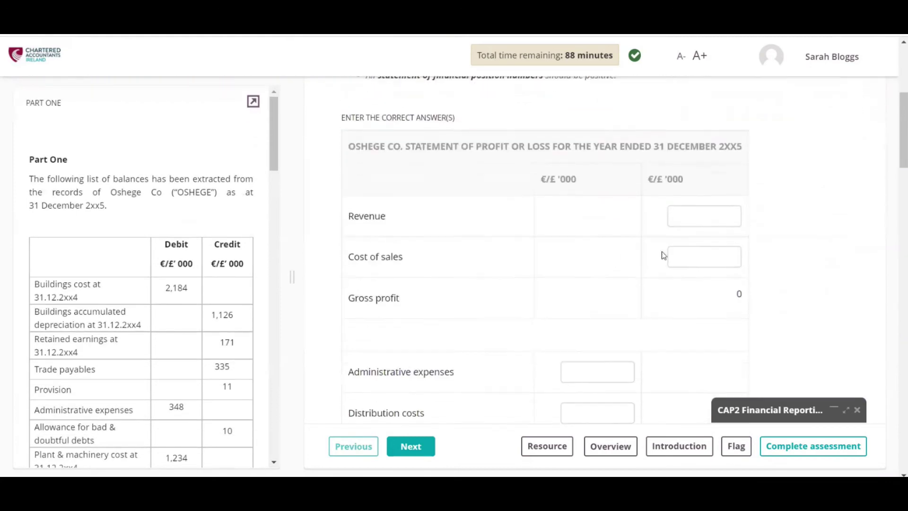
click(701, 176)
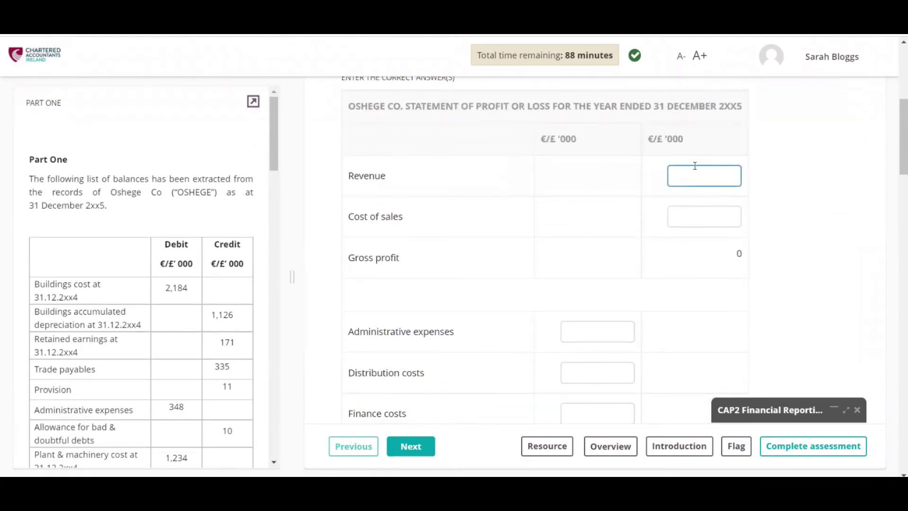
text(8313)
key(Tab)
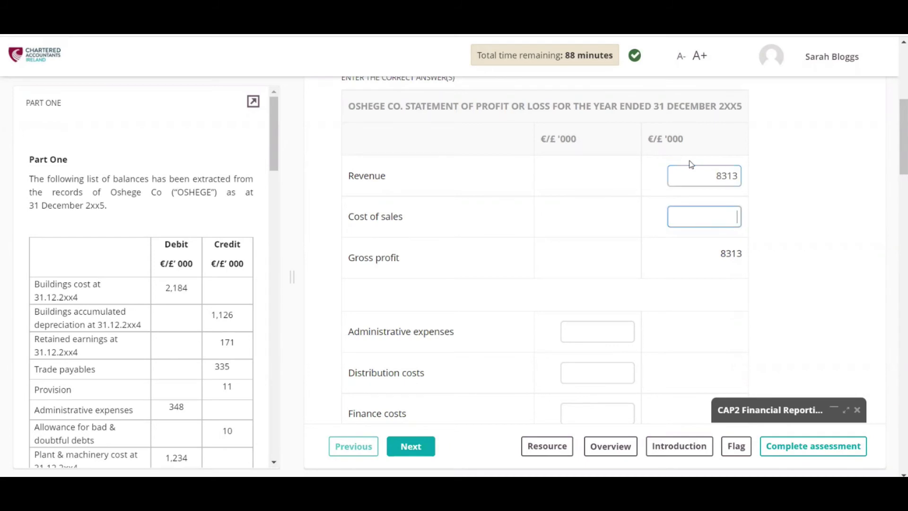
text(-6680)
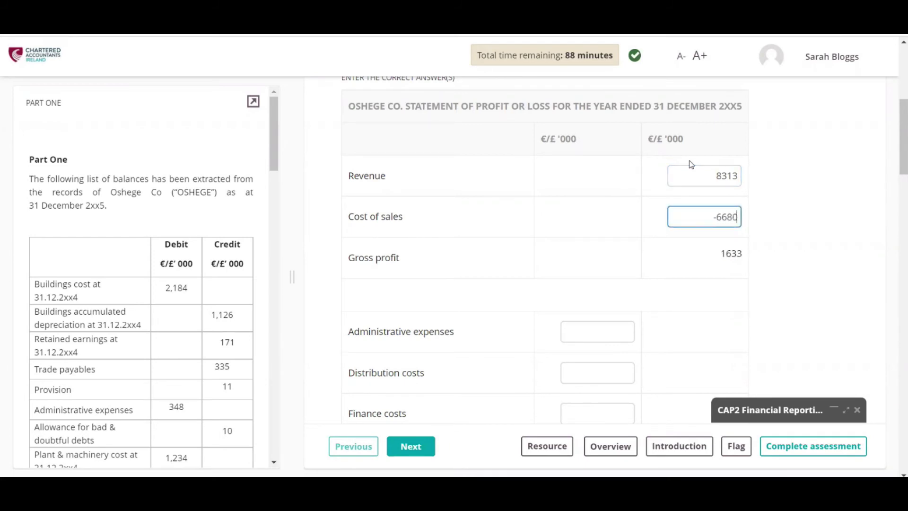
Enter the expenses: administrative -268, distribution costs -456 and finance costs -24
key(Tab)
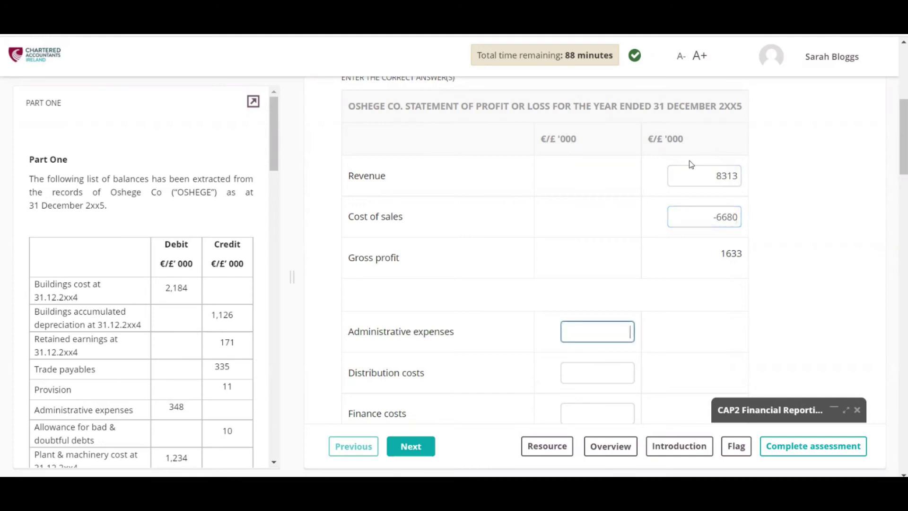
text(-268)
click(618, 373)
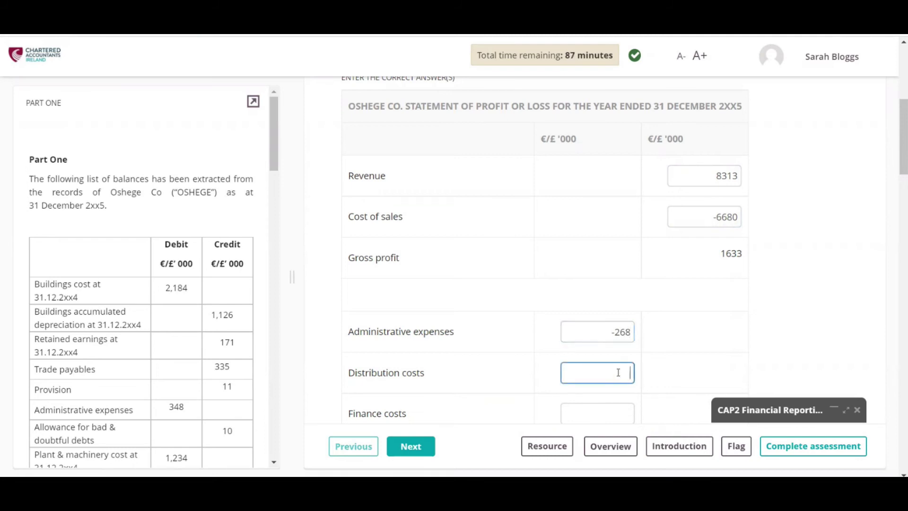
text(-456)
key(Tab)
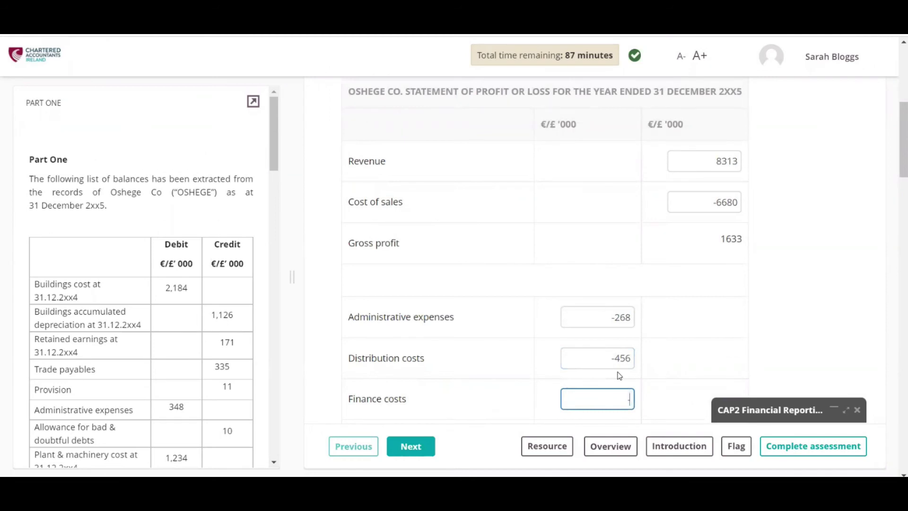
text(-24)
drag(687, 126, 647, 125)
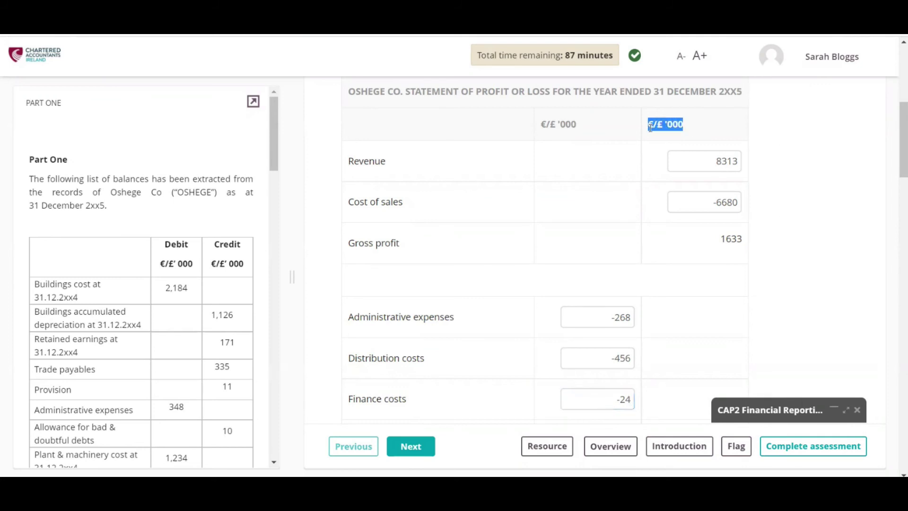
click(799, 165)
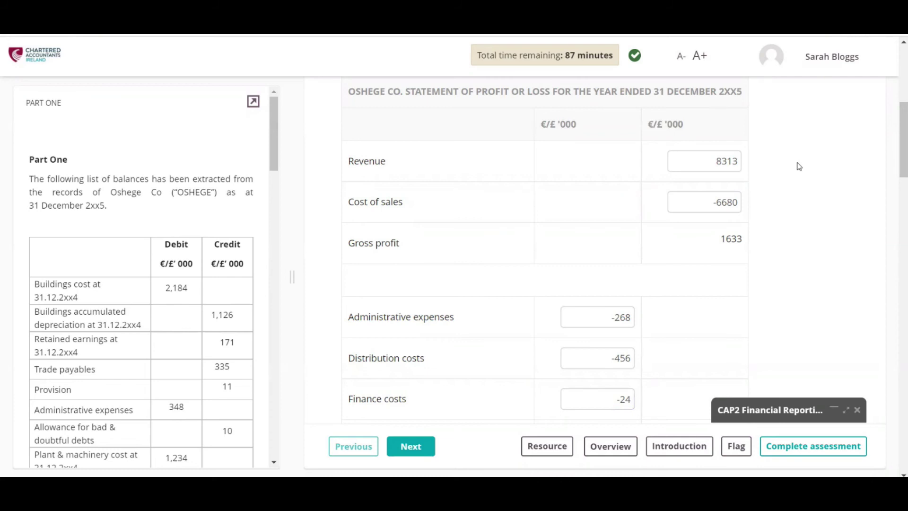
scroll(808, 193, down, 1)
scroll(808, 192, down, 1)
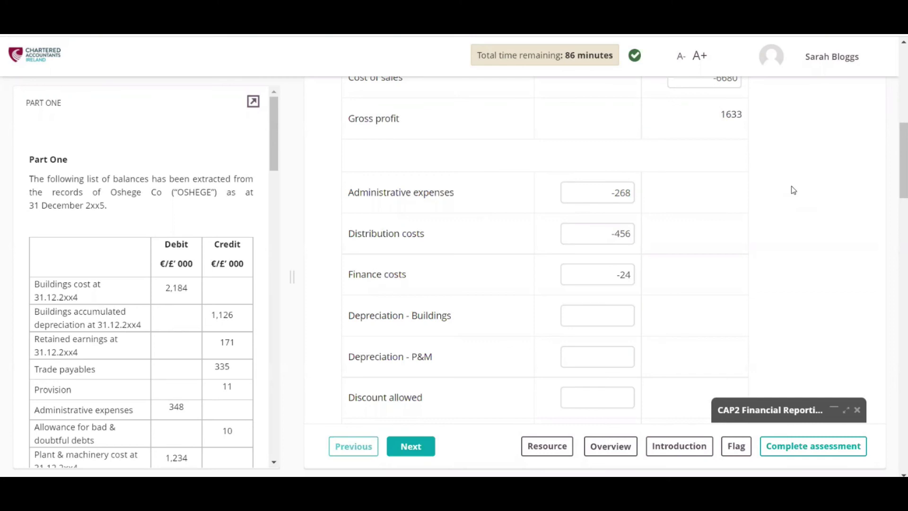
Complete the assessment, confirming despite unanswered questions, and finish the test
click(821, 453)
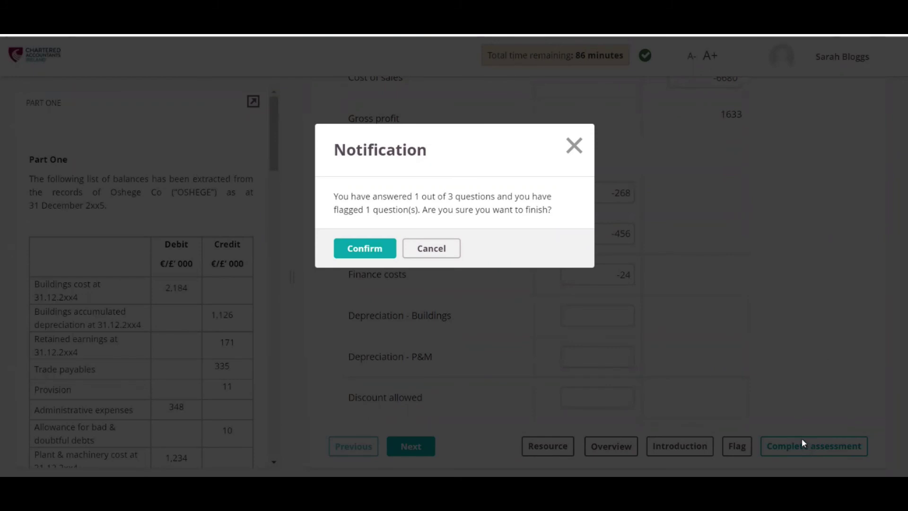
click(372, 253)
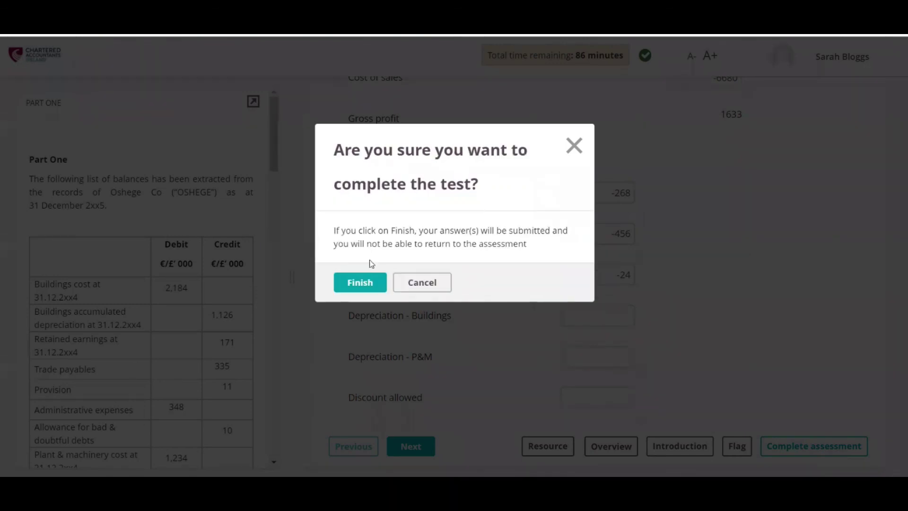
click(371, 283)
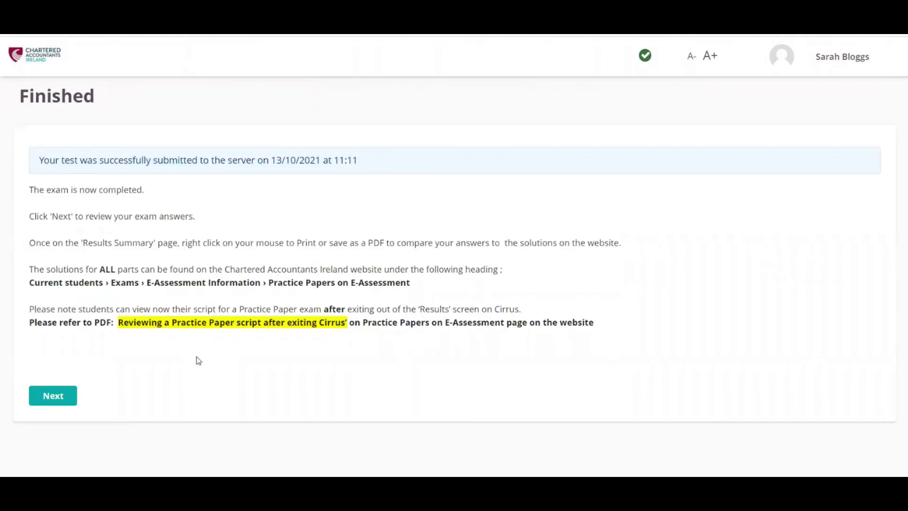
Go to the results page and expand Results to show the Question 1 answer table
click(71, 394)
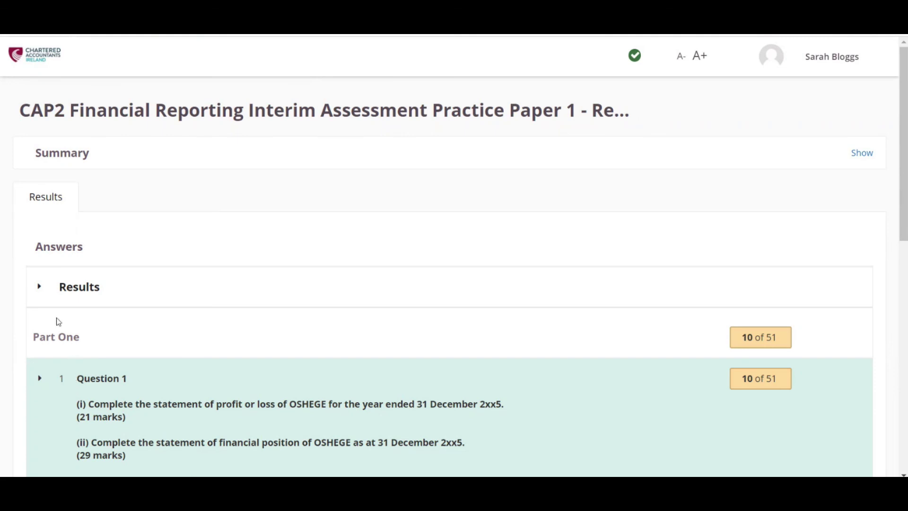
scroll(76, 289, down, 1)
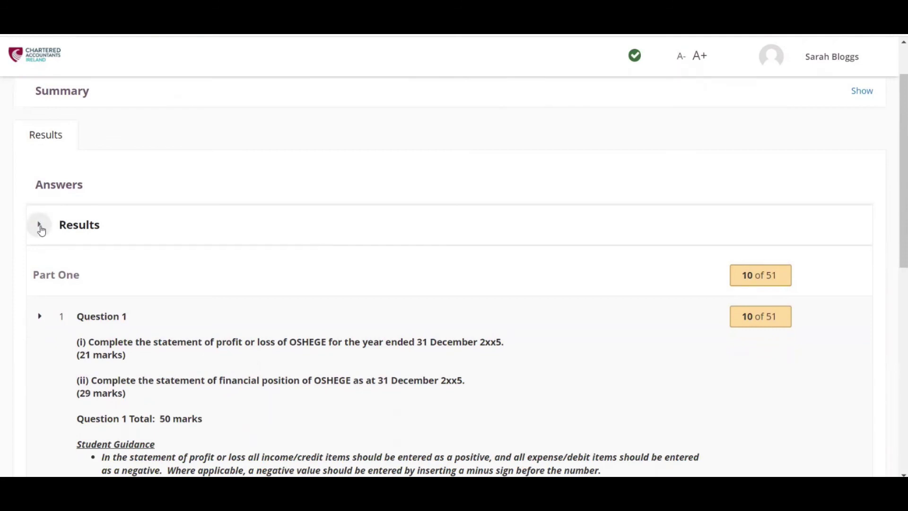
click(41, 227)
scroll(397, 320, down, 4)
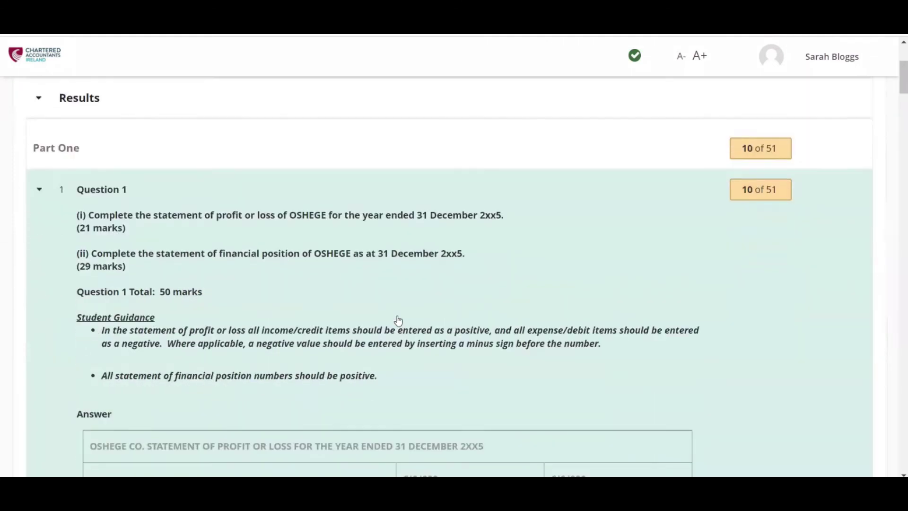
scroll(396, 320, down, 3)
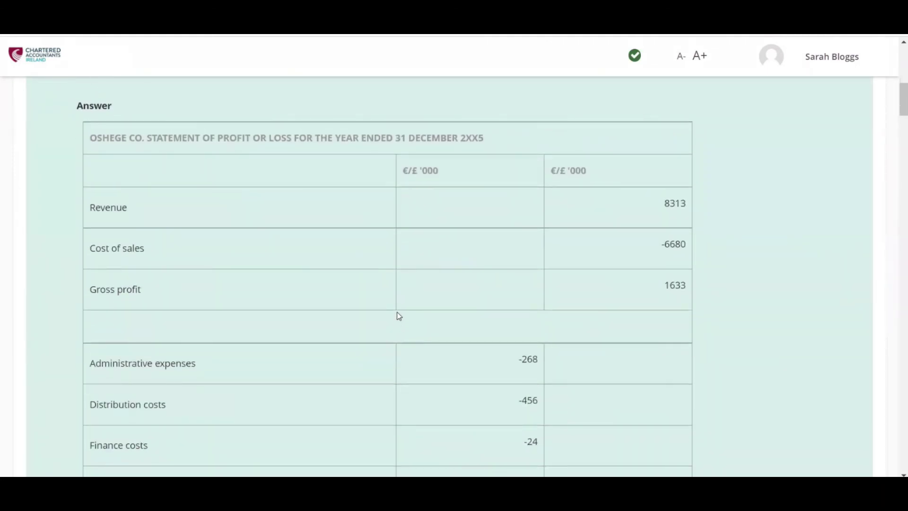
Print the results page from the right-click menu, with Save as PDF as destination
right_click(397, 315)
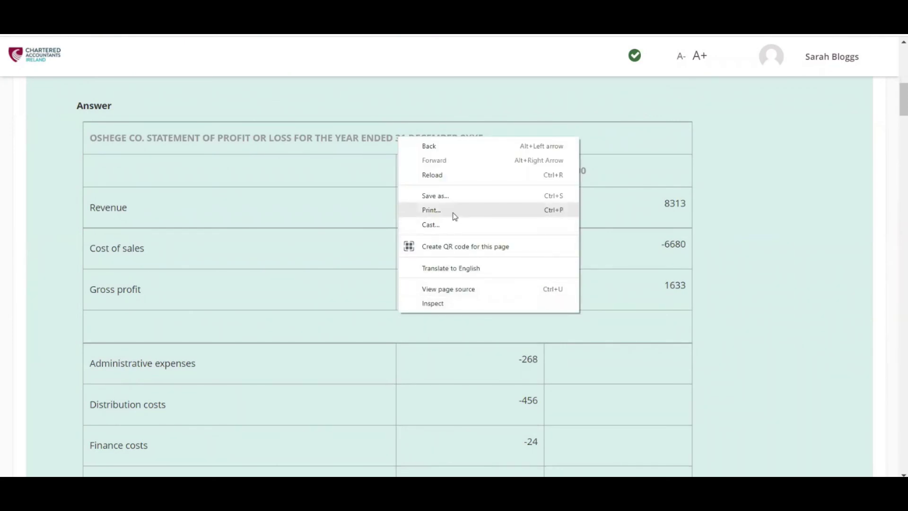
click(453, 210)
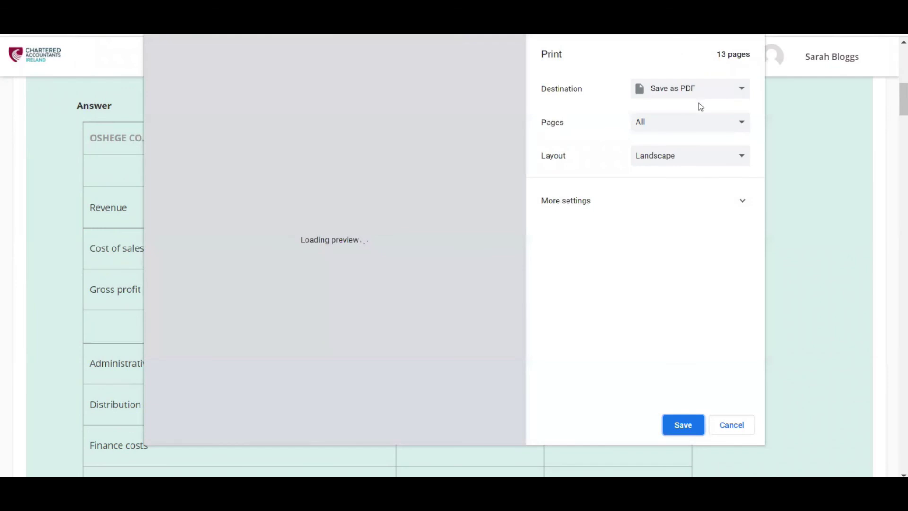